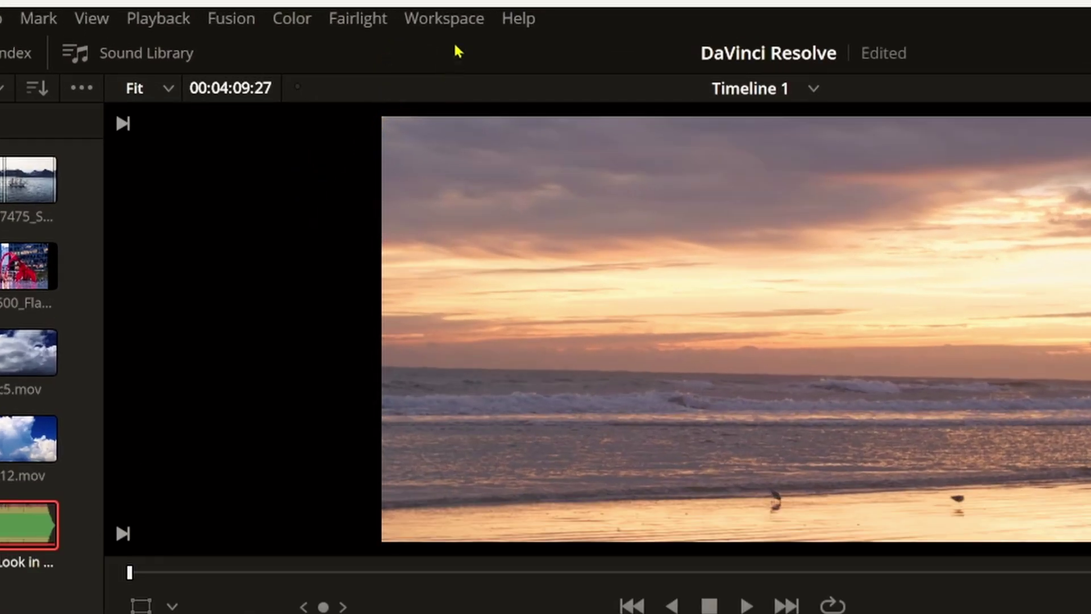
Reset the Edit page to its default UI layout from the Workspace menu
left_click(445, 18)
mouse_move(536, 319)
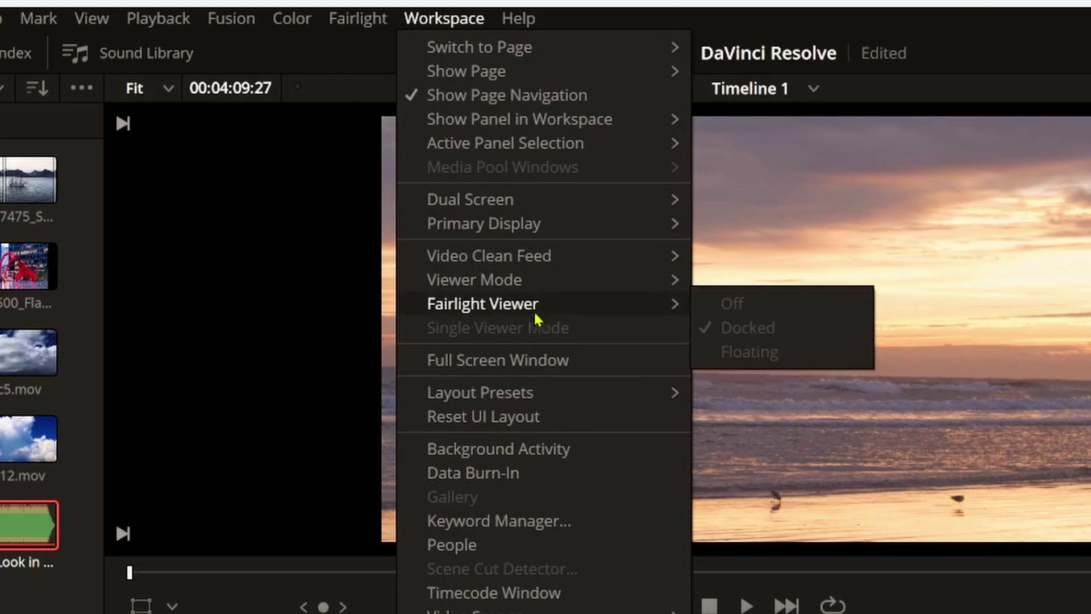
left_click(553, 421)
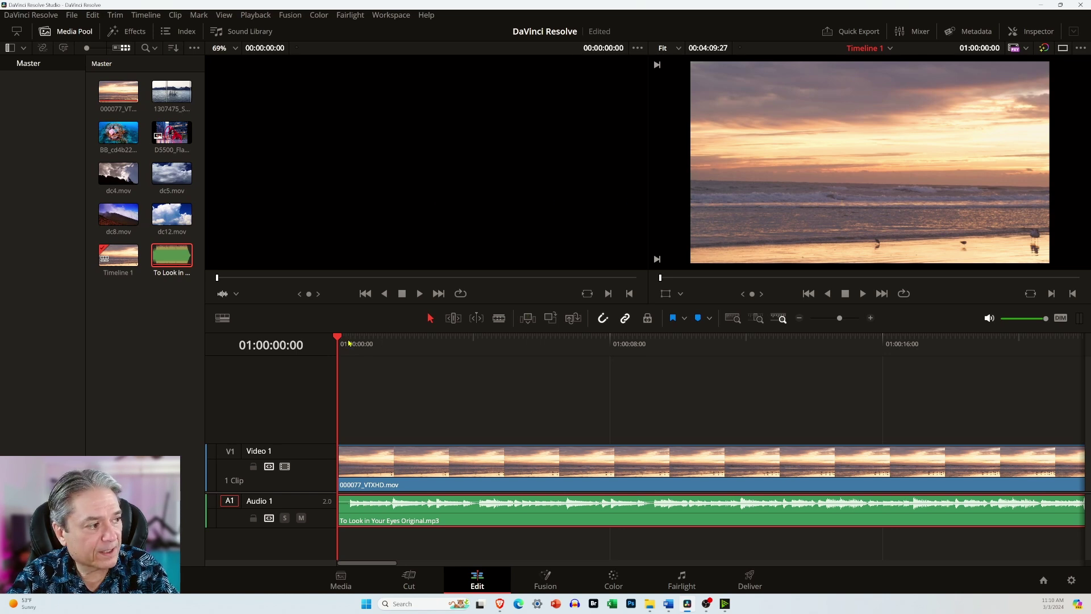
Scrub the timeline to about 8 seconds in, then deselect the music in the Media Pool
left_click_drag(339, 339, 592, 343)
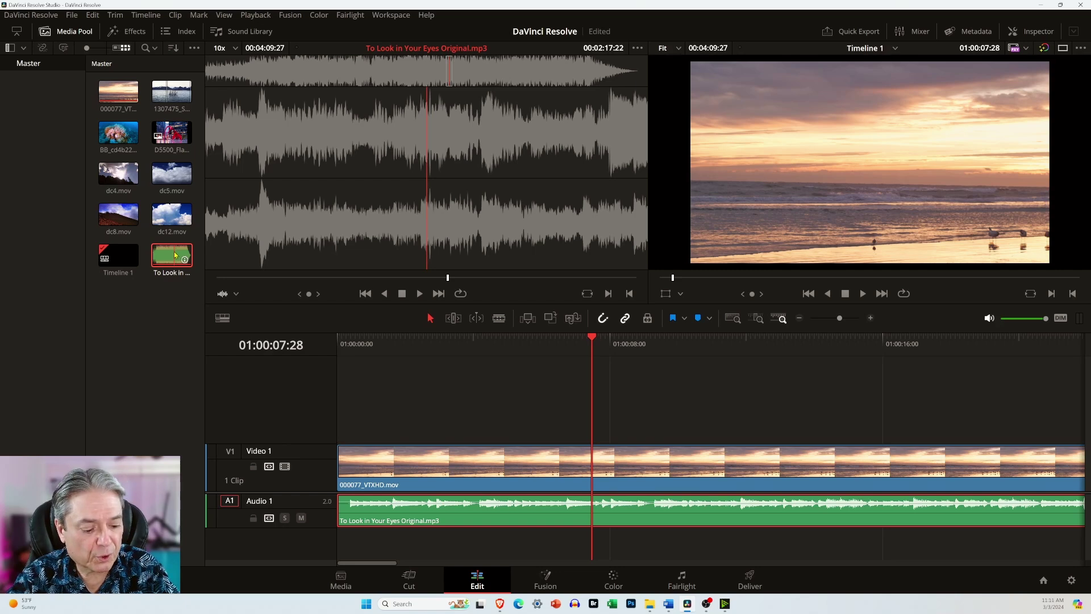
left_click(198, 253)
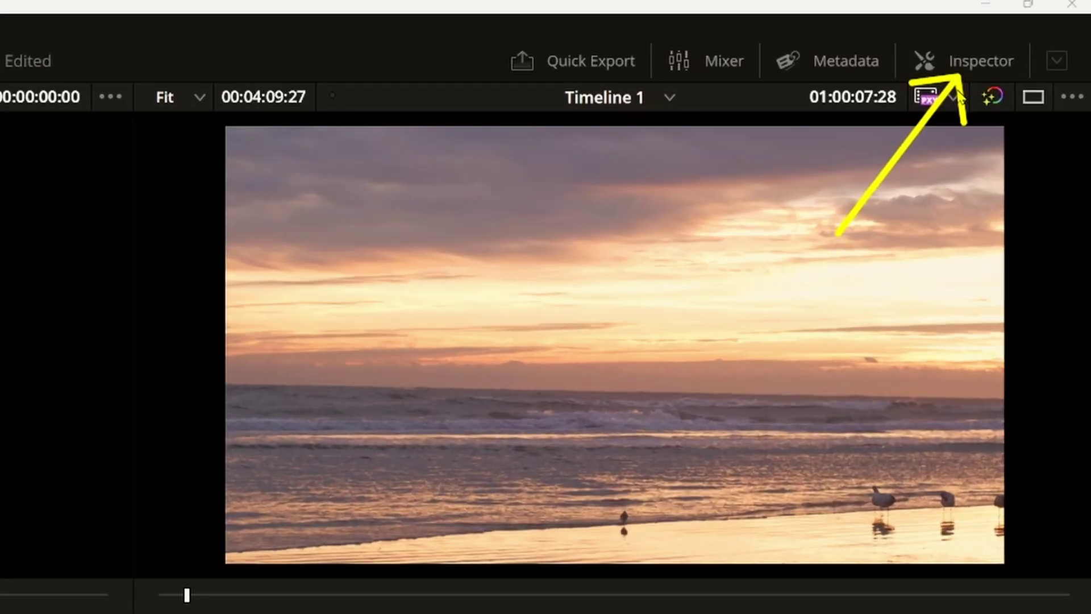
Show the Inspector panel and scrub the playhead back to about 5 seconds
left_click(970, 64)
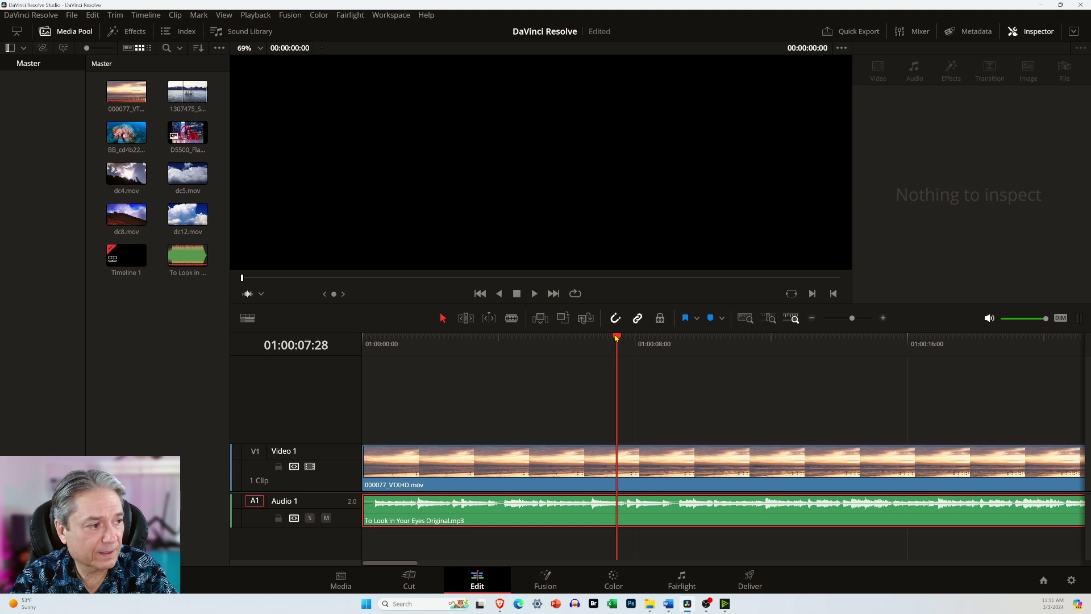
left_click_drag(617, 337, 503, 339)
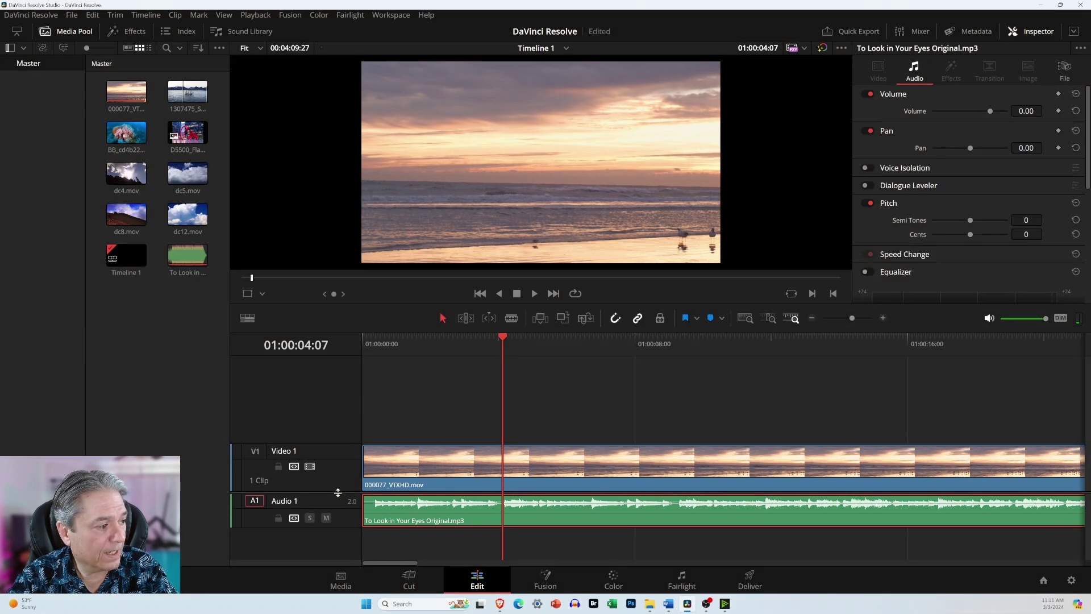
Scroll the timeline tracks up while the Inspector shows the music's Volume, Pan and Pitch
scroll(343, 449, "down", 2)
scroll(344, 448, "down", 1)
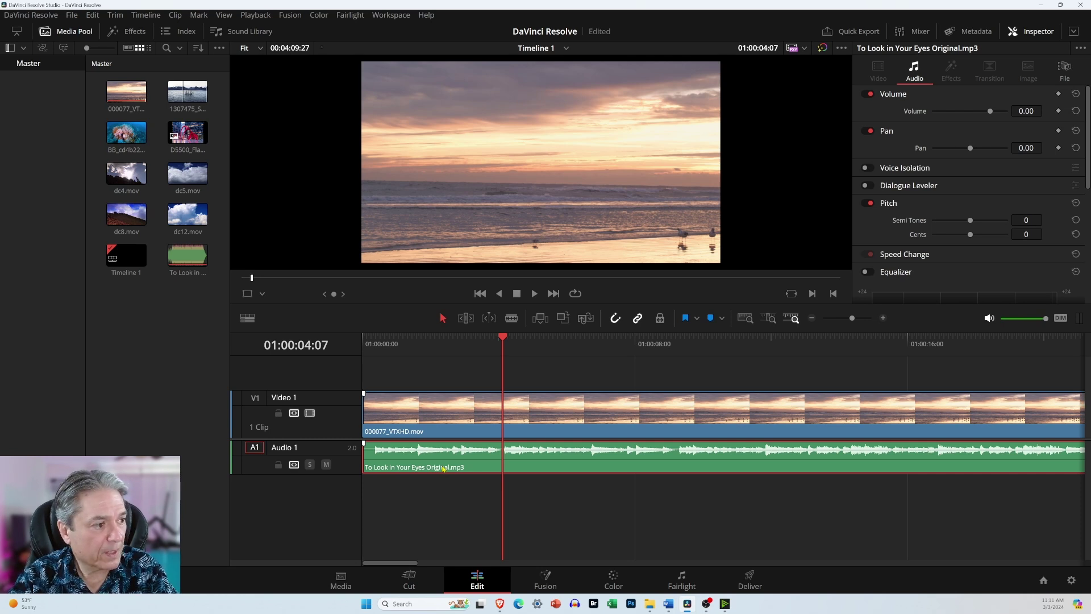
Deselect the music clip and scroll the timeline right toward the music's end
left_click(659, 509)
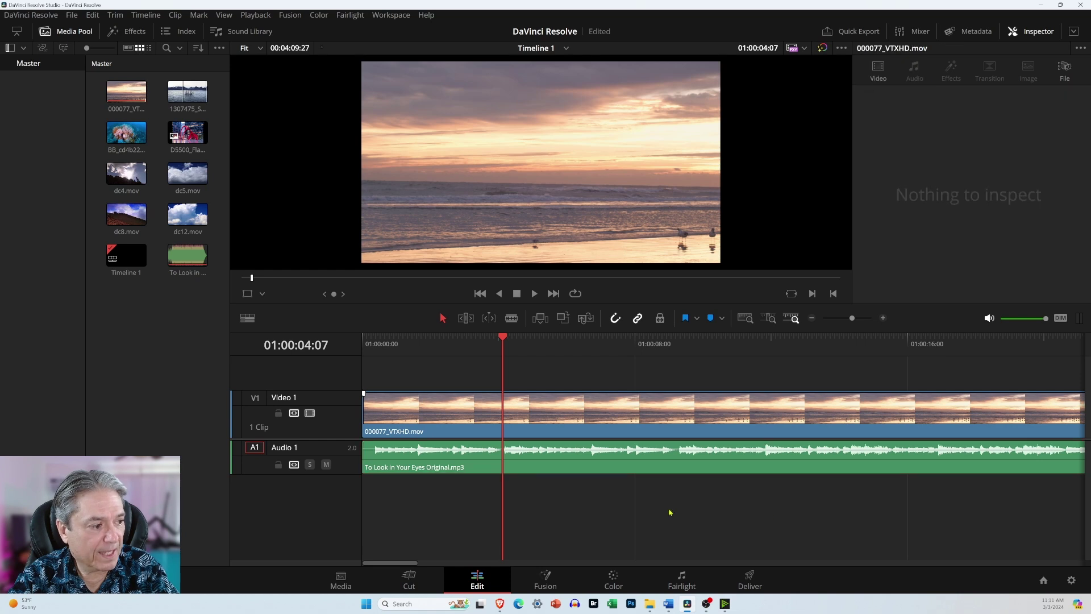
left_click_drag(949, 509, 1060, 503)
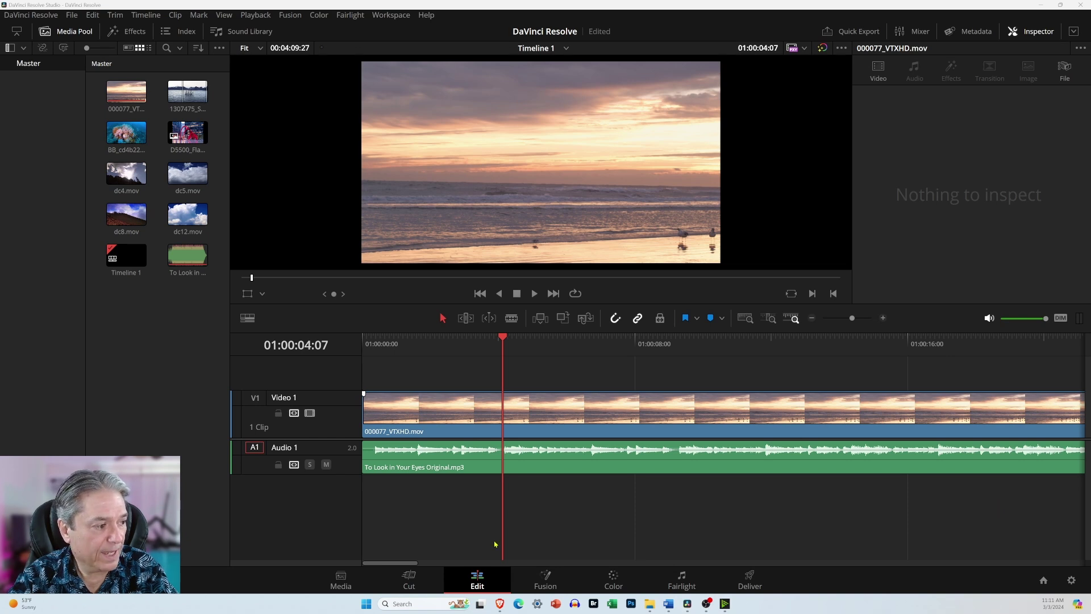
left_click_drag(474, 498, 416, 553)
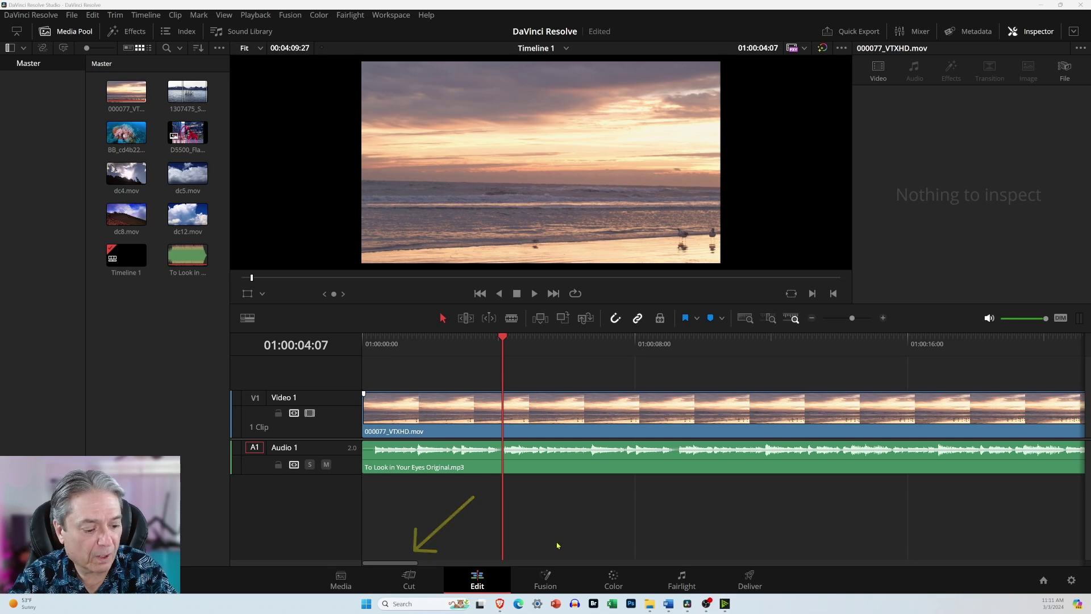
left_click_drag(420, 564, 626, 554)
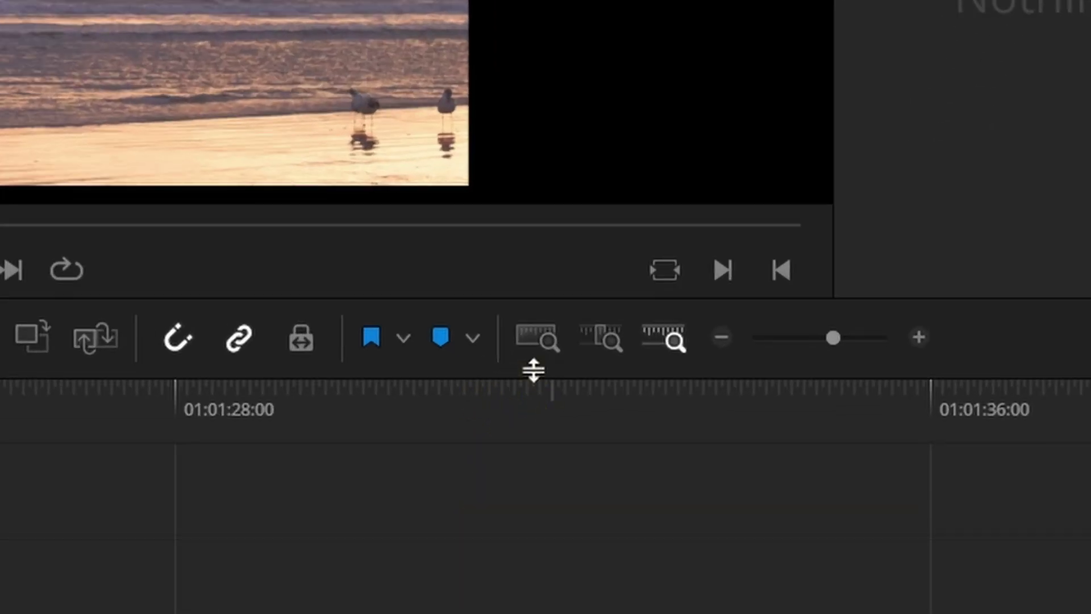
Place the playhead in the music's later part and zoom to the full extent of the edit
left_click(546, 411)
left_click(538, 401)
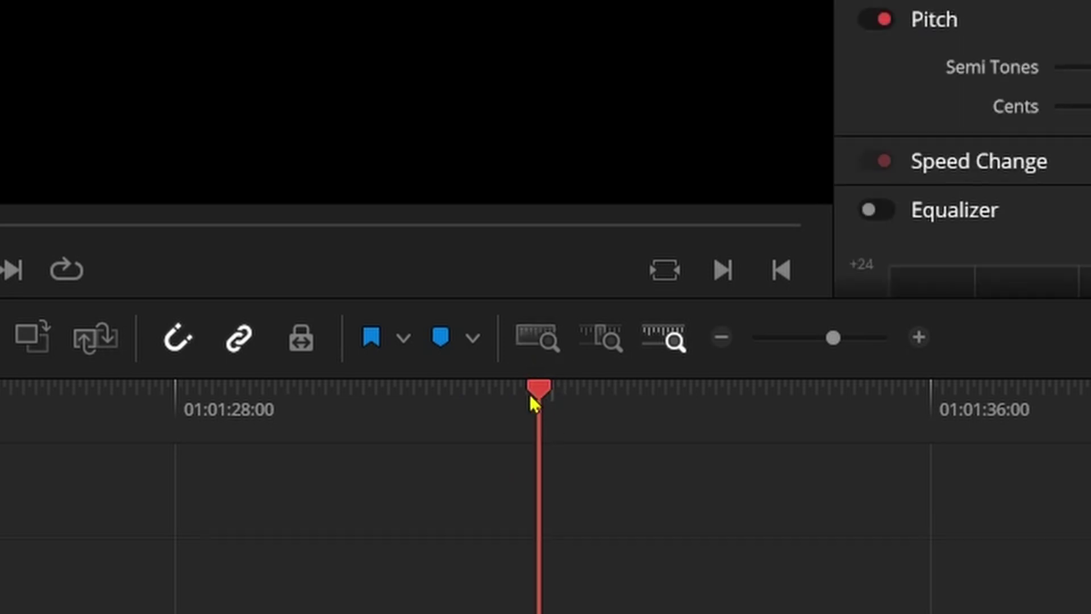
key("Up")
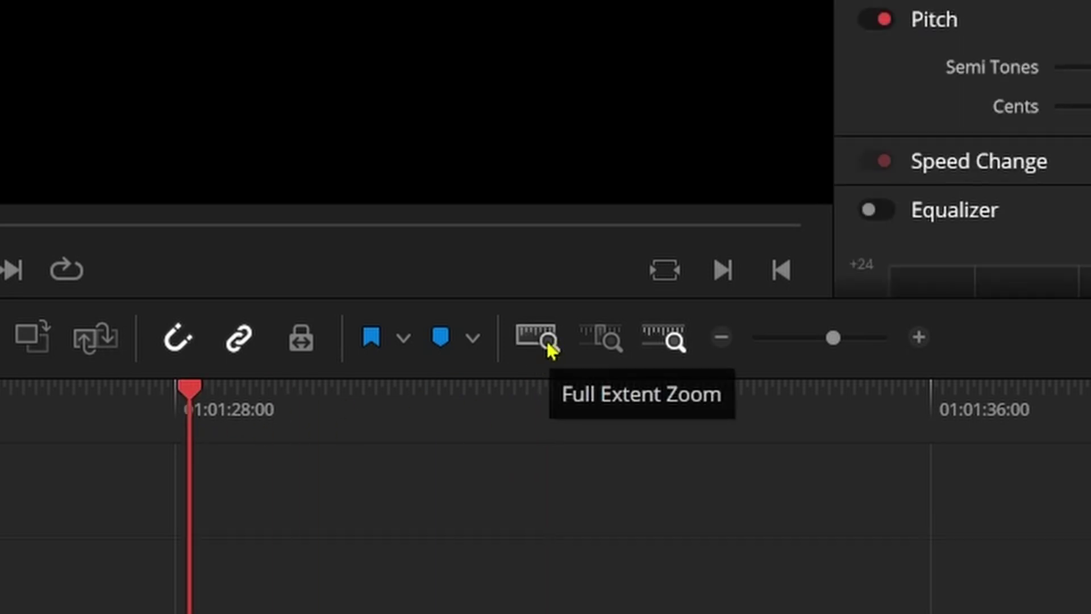
left_click(548, 341)
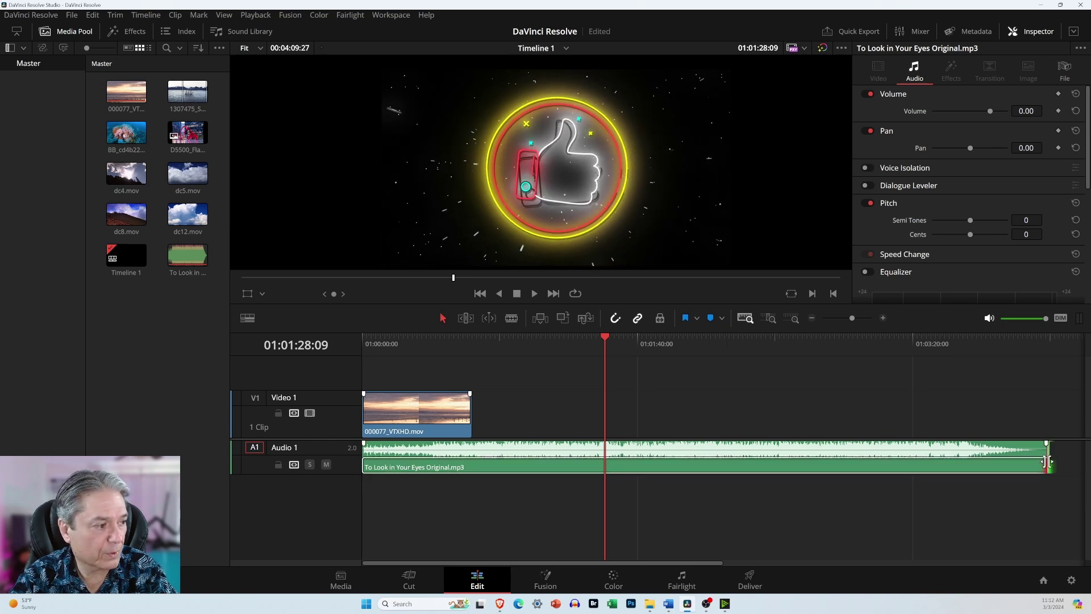
Trim the music's end back to the beach clip's end and fit the edit in view
left_click_drag(1045, 461, 477, 461)
key("shift+z")
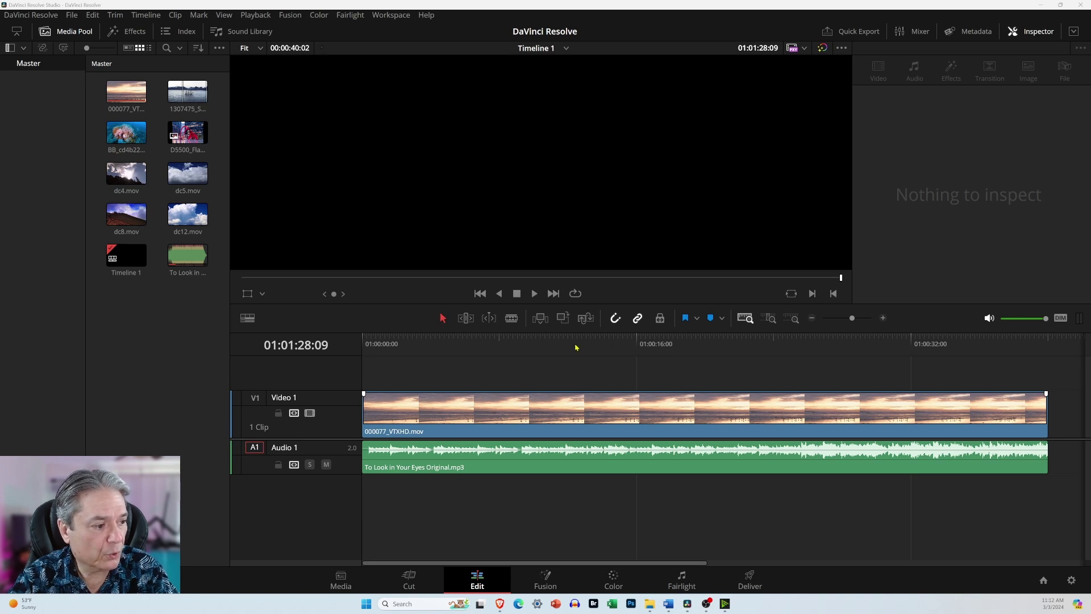
Mark an In point at about 01:00:13 on the timeline
left_click(587, 338)
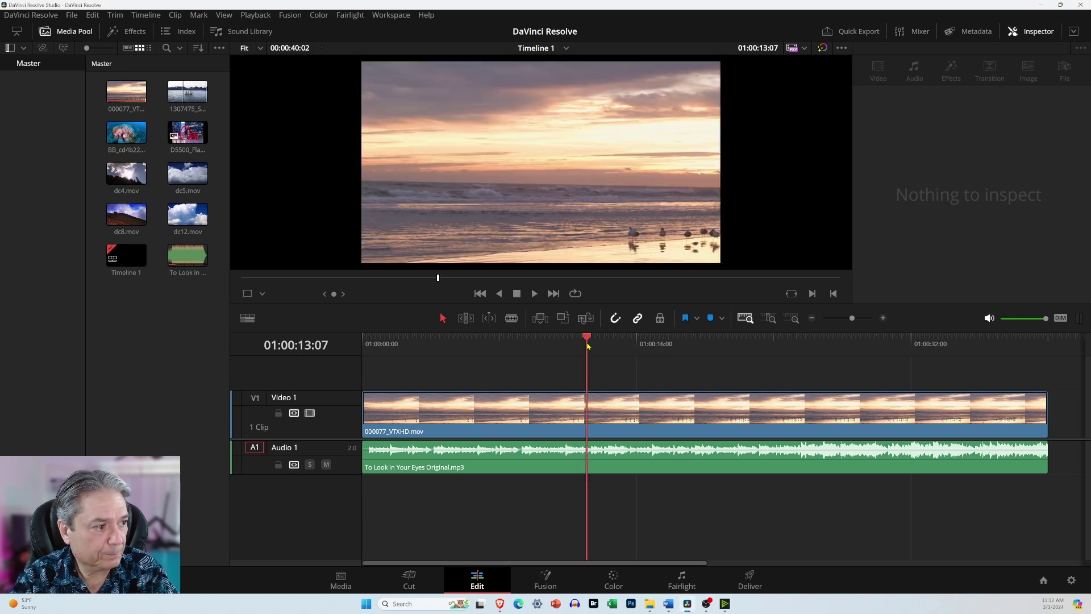
mouse_move(587, 338)
left_mouse_down()
mouse_move(597, 339)
mouse_move(586, 340)
left_mouse_up()
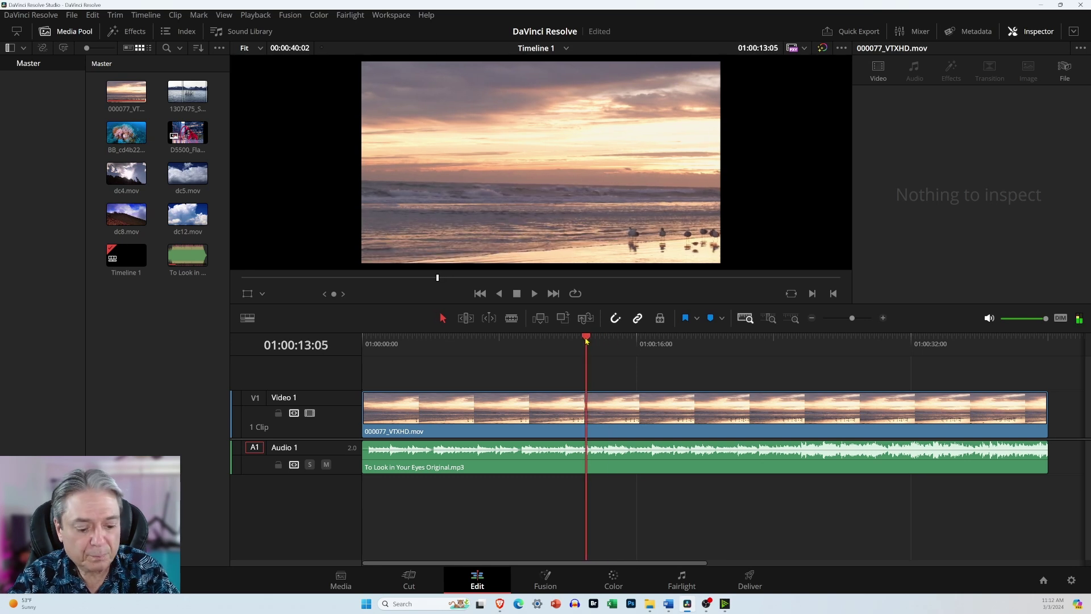
key("i")
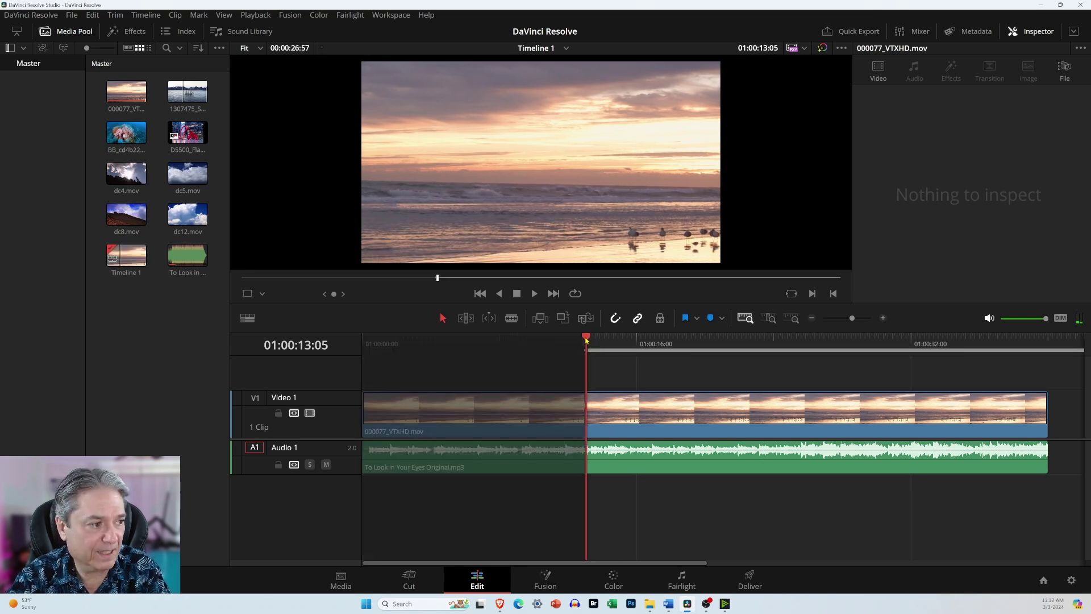
Set the Out point at 01:00:24:41 for a 00:00:11:37 range and play past it
left_click_drag(586, 340, 786, 343)
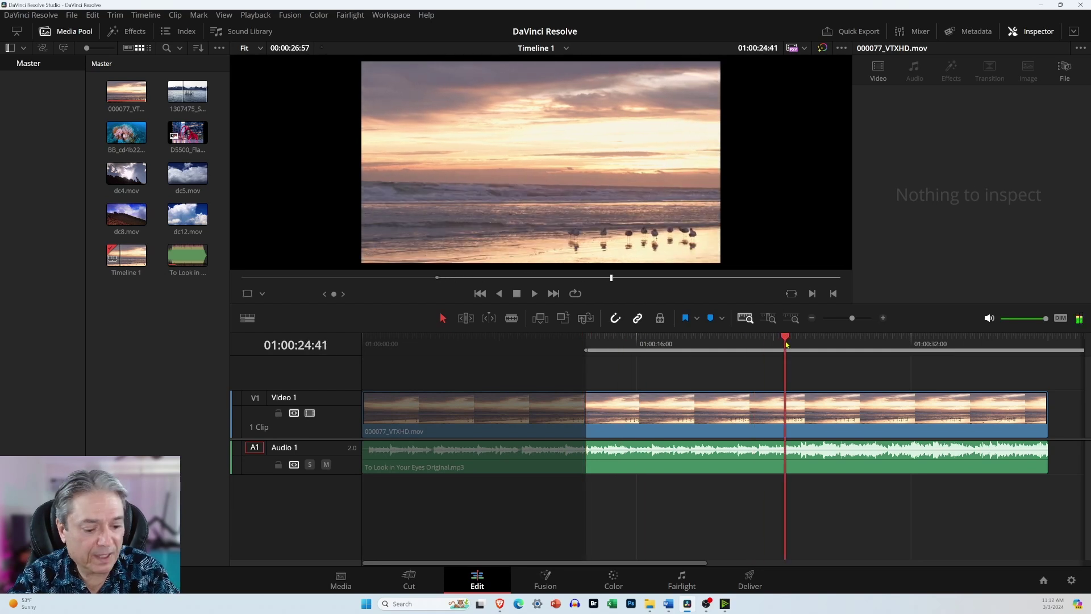
key("o")
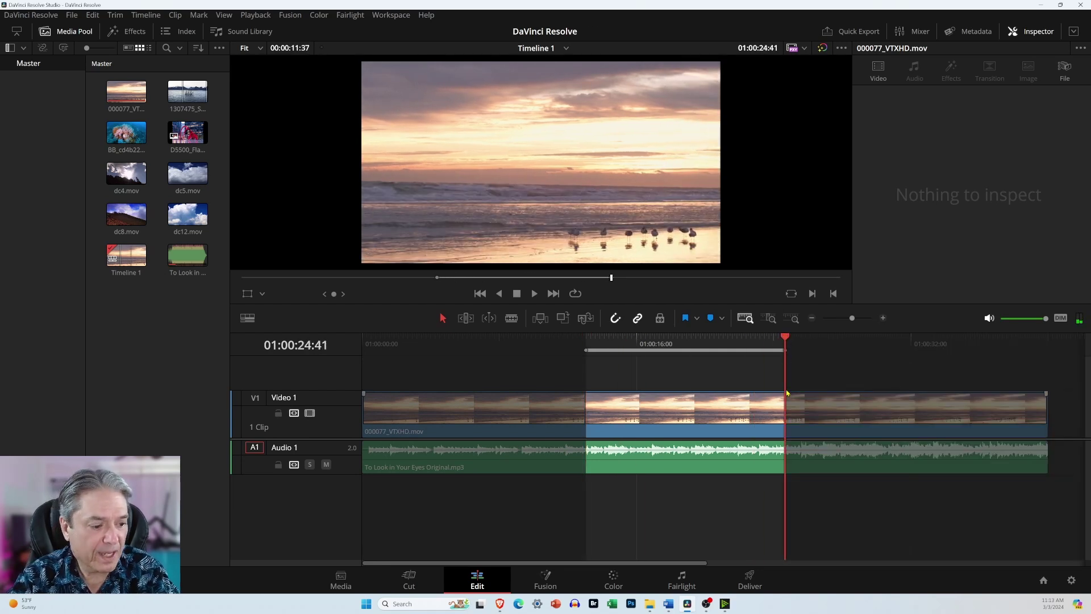
key("space")
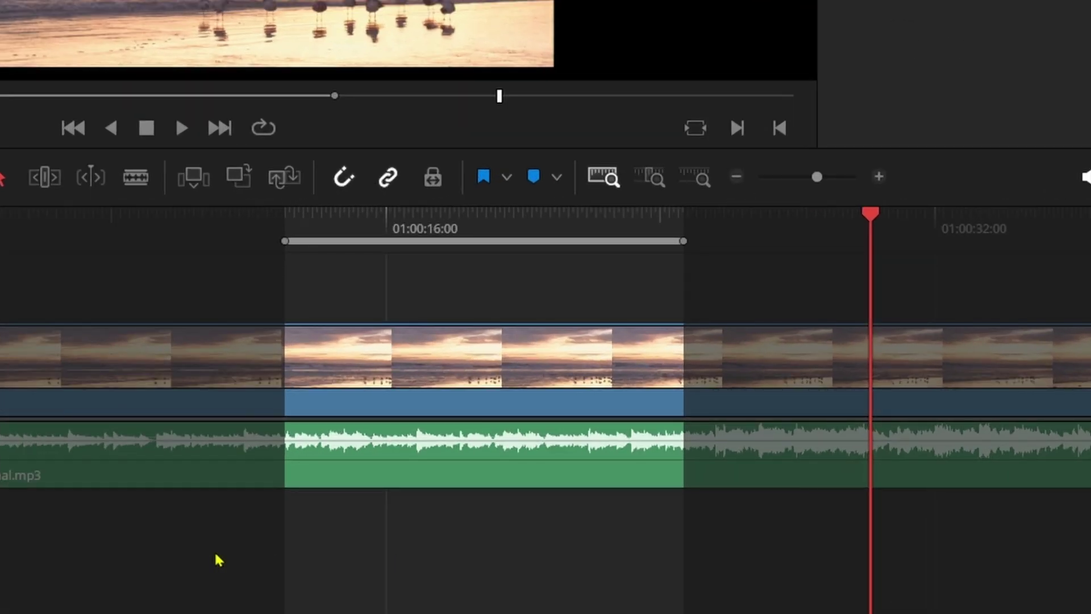
left_click_drag(223, 502, 345, 263)
left_click_drag(283, 313, 147, 310)
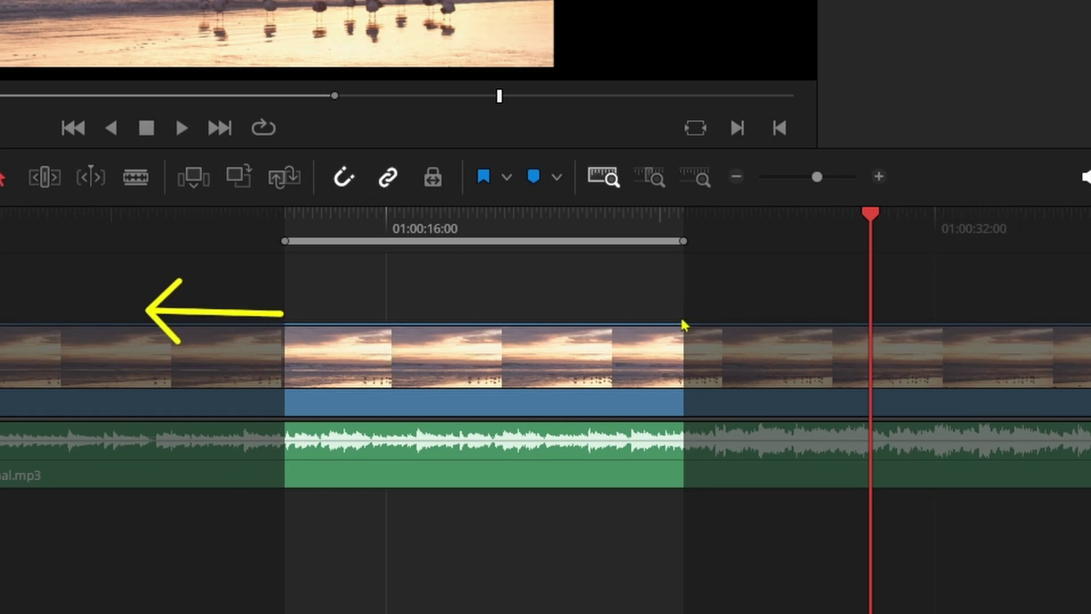
left_click_drag(685, 314, 866, 310)
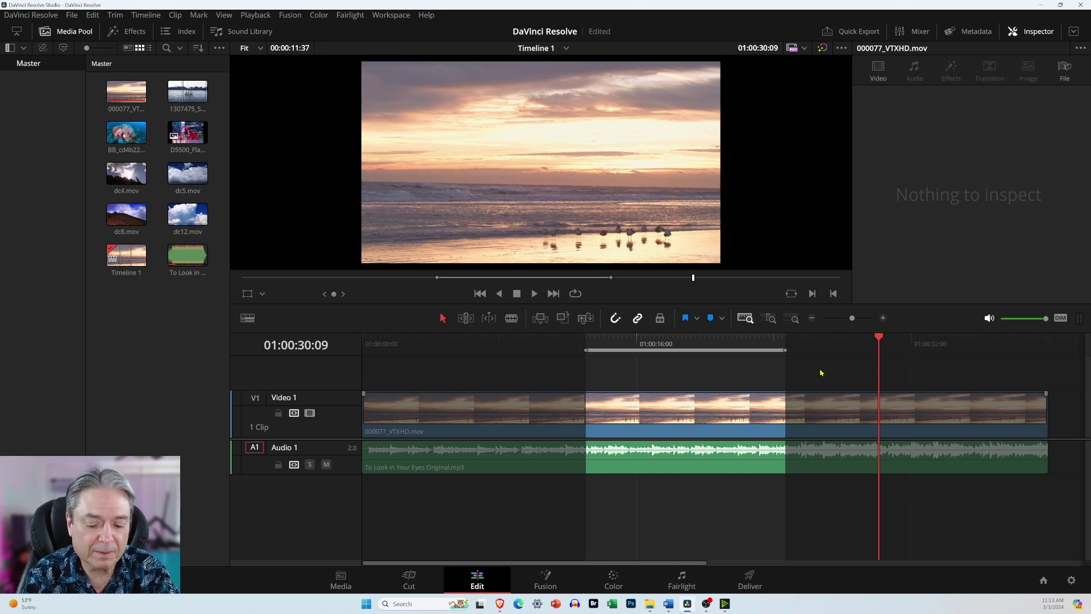
Mark In at the timeline start and Out at its end, spanning 00:00:40:03
key("Home")
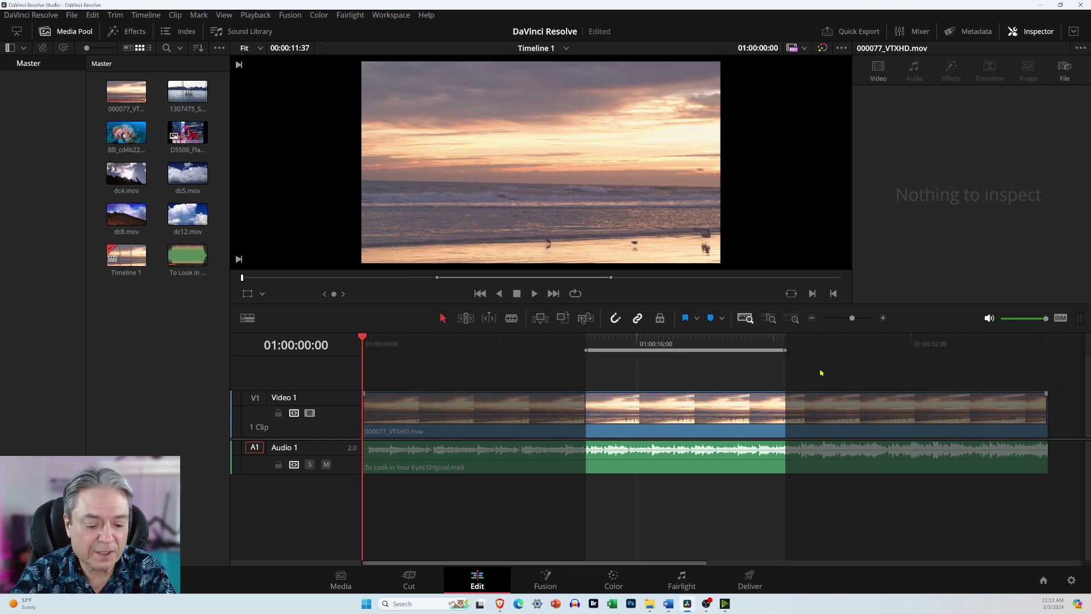
key("i")
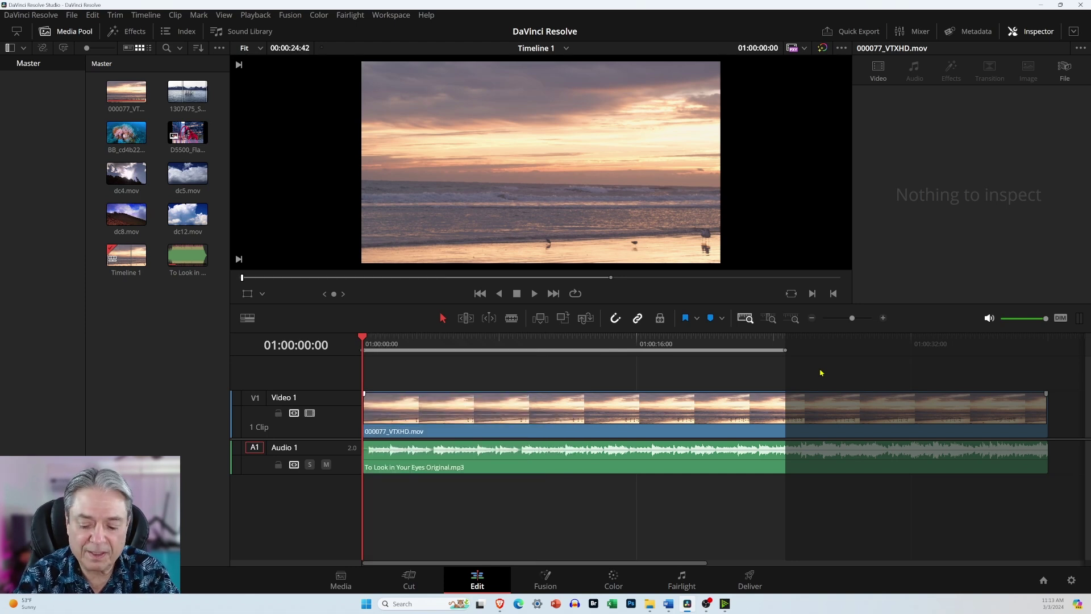
key("End")
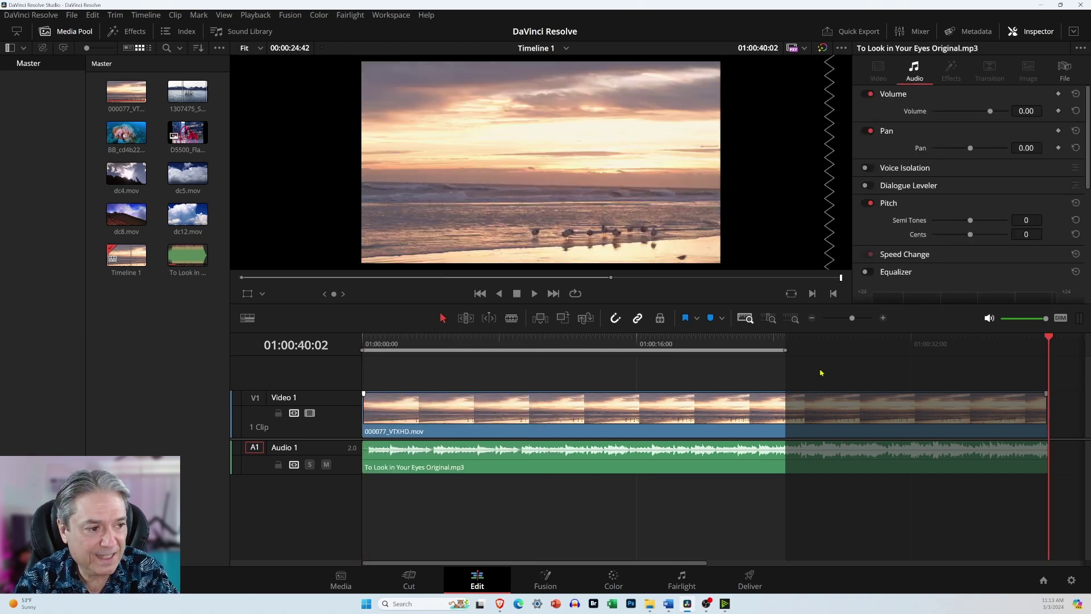
key("o")
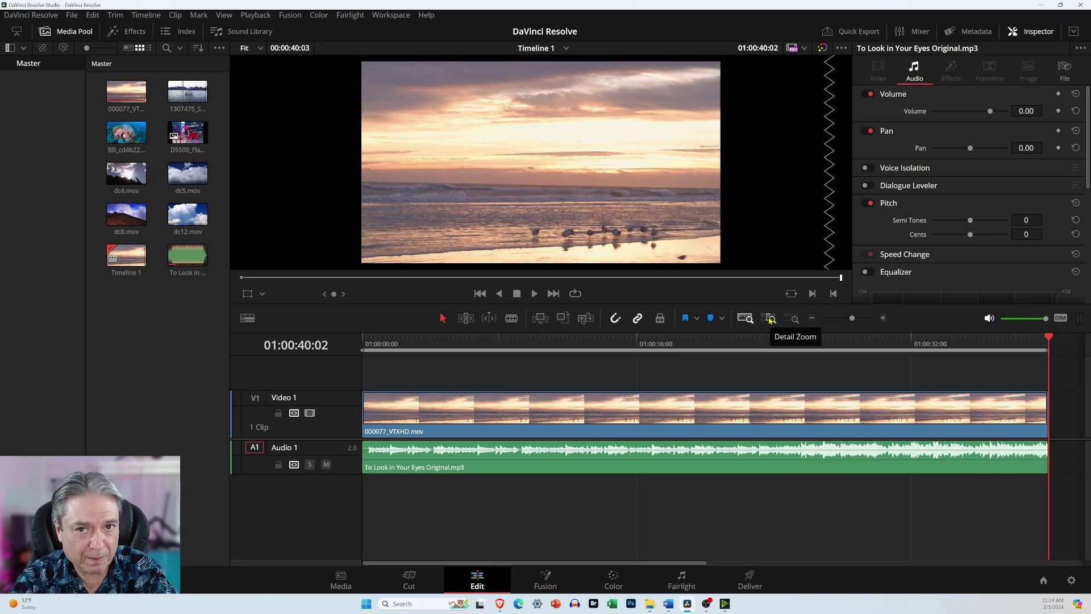
Apply Detail Zoom and push the zoom slider fully right to magnify the clips' end
left_click(771, 320)
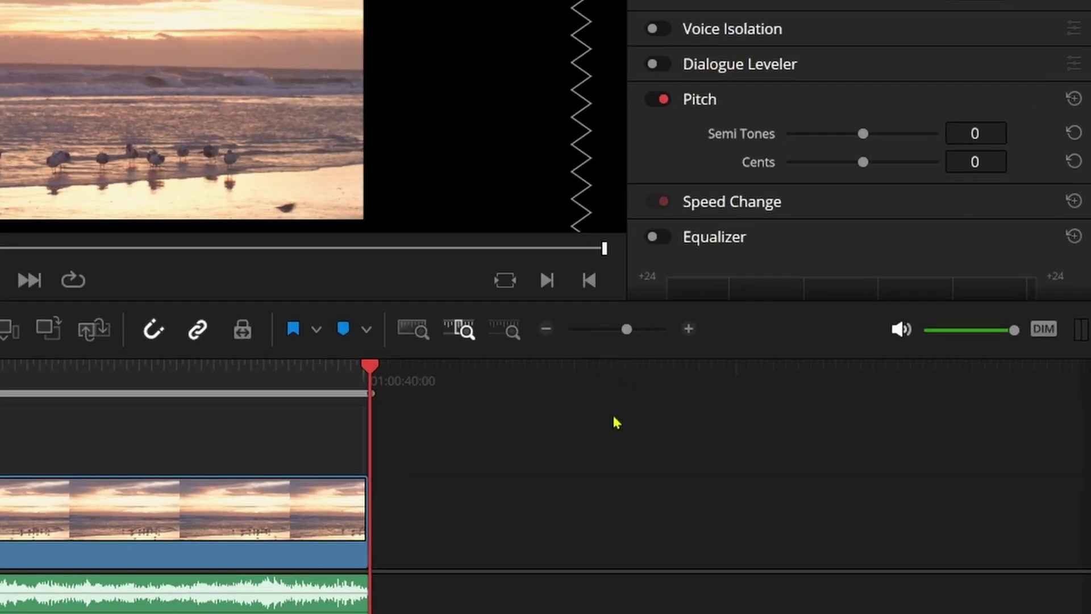
left_click_drag(626, 333, 687, 334)
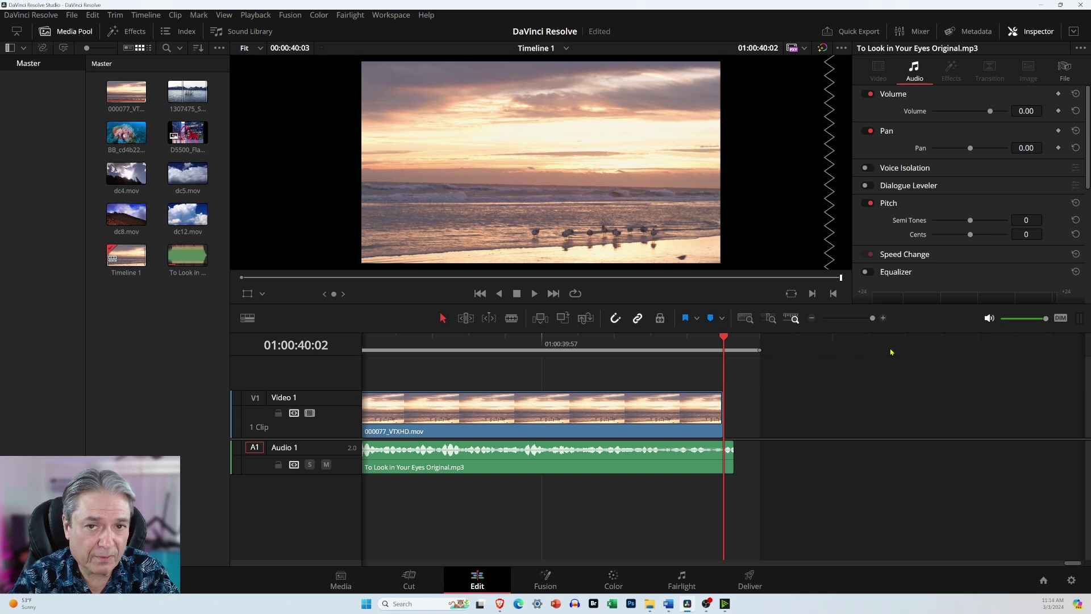
Step the playhead back frame by frame to 01:00:39:57
key("Left")
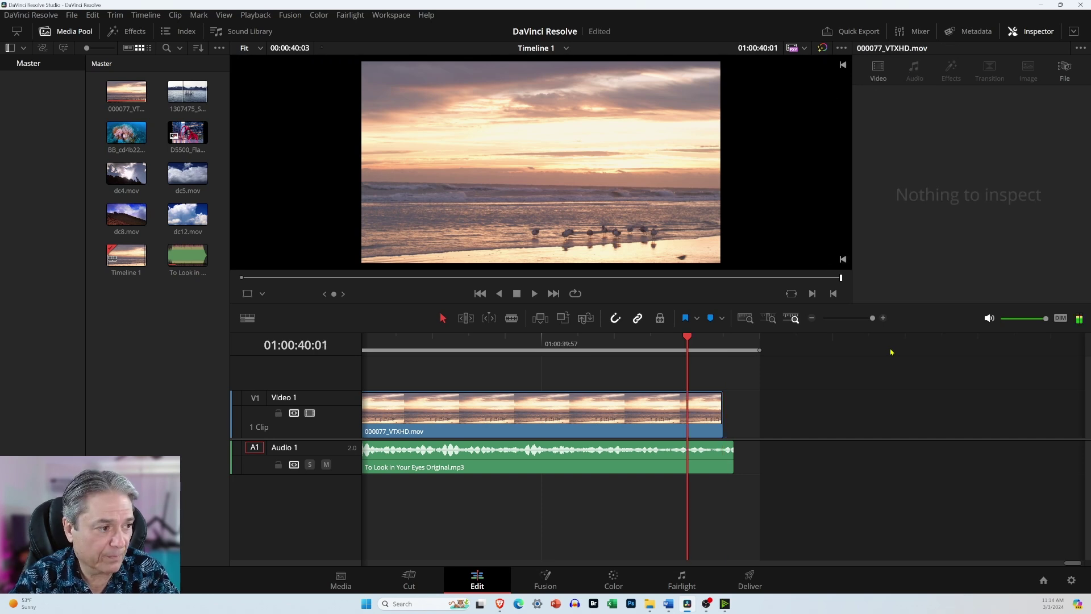
key("Left")
key("Left")
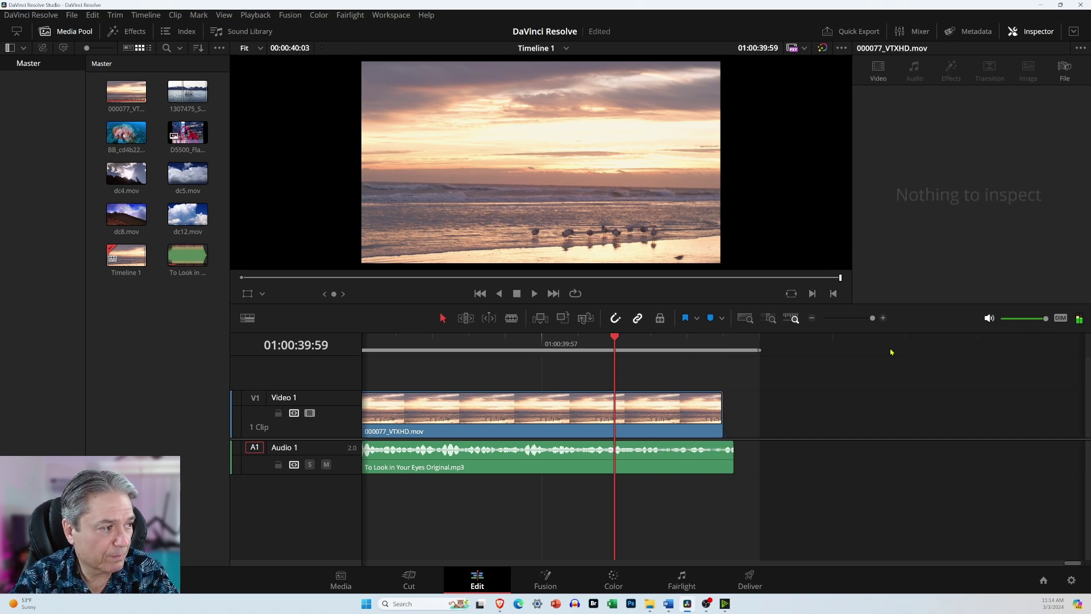
key("Left")
key("Left")
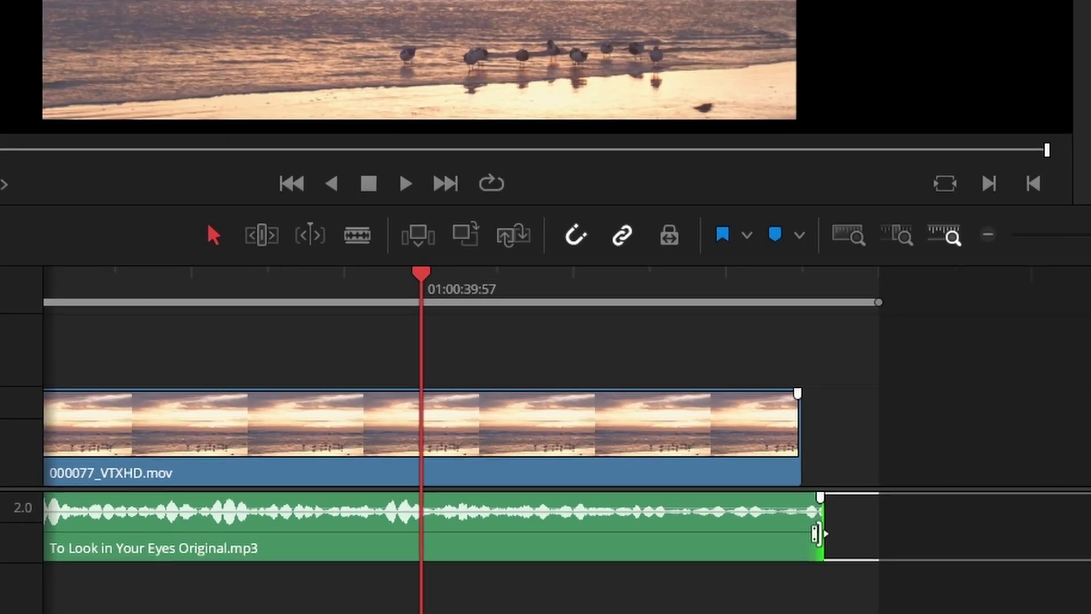
Trim To Look in Your Eyes Original.mp3 to end on the same frame as 000077_VTXHD.mov
left_click_drag(731, 461, 723, 461)
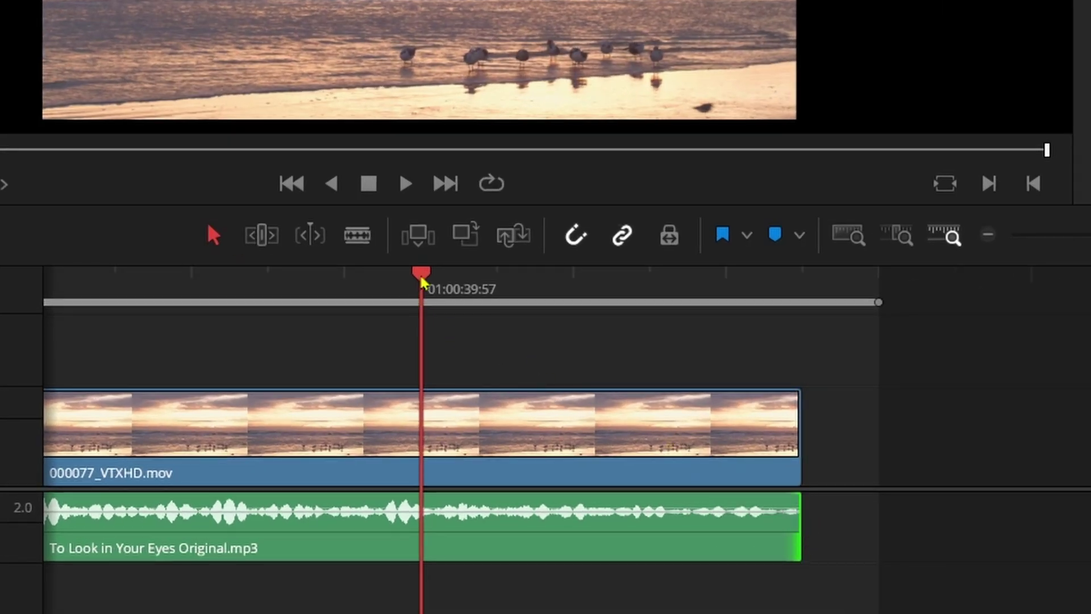
left_click_drag(417, 281, 543, 296)
key("Down")
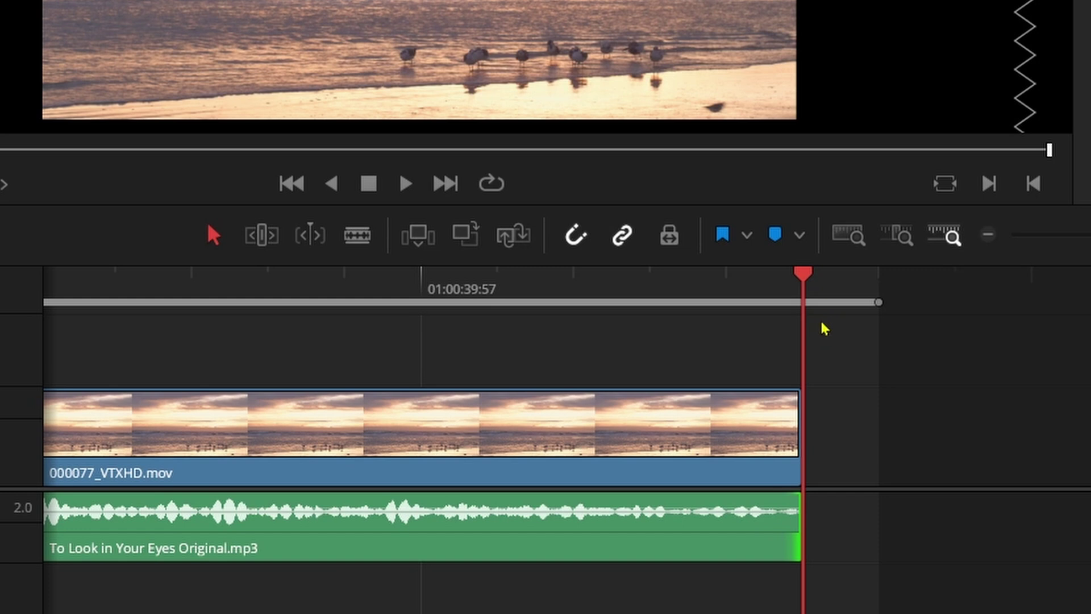
key("Down")
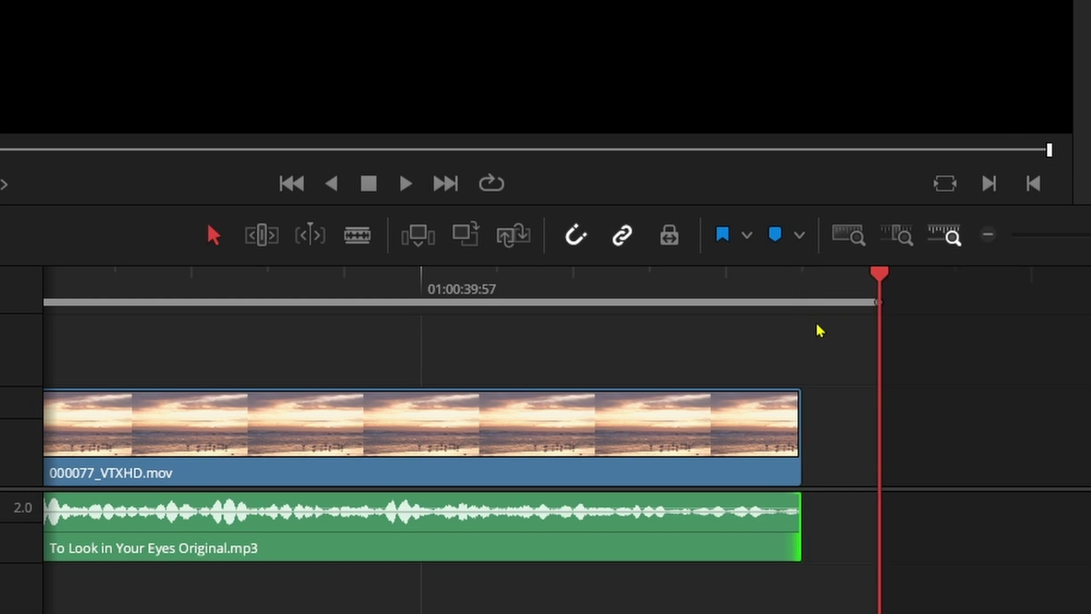
Put the playhead on the clips' last frame so the Out point gives a 00:00:40:02 range
key("Up")
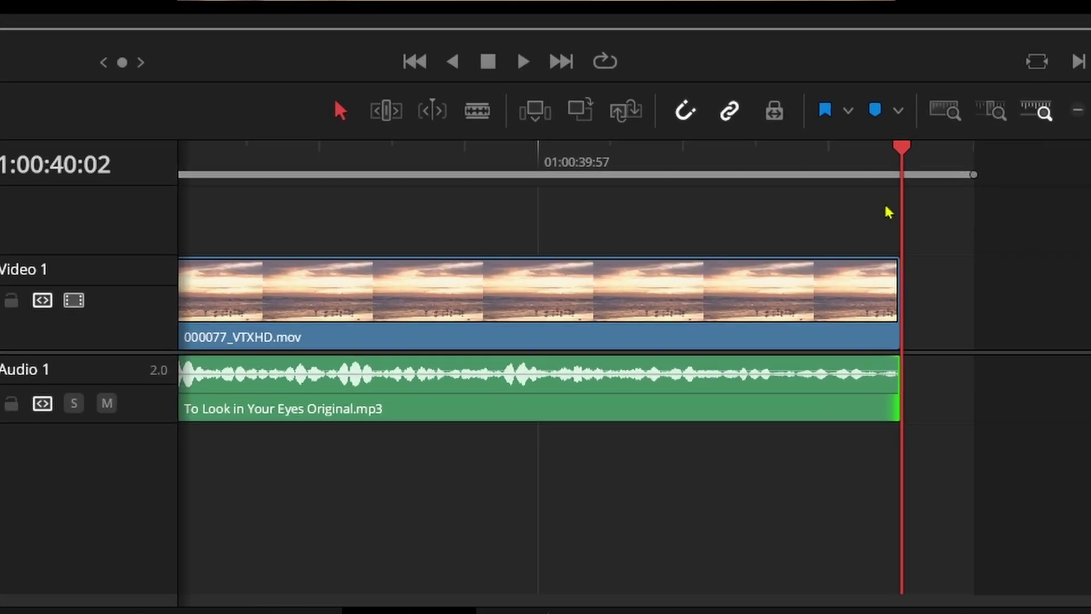
key("Left")
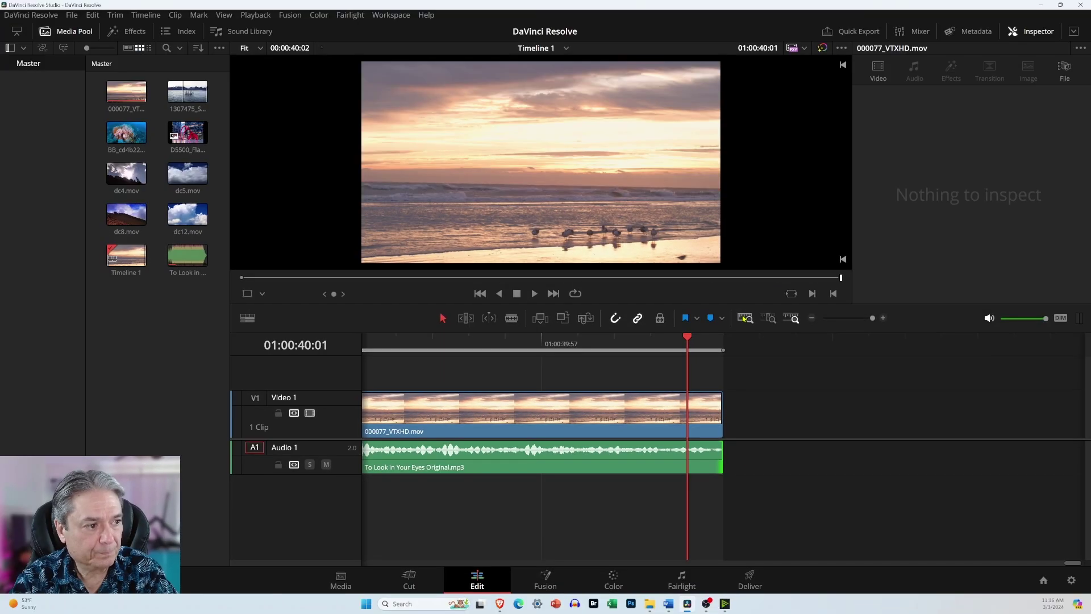
Zoom Timeline 1 to full extent so the beach clip and audio show ending together
left_click(945, 111)
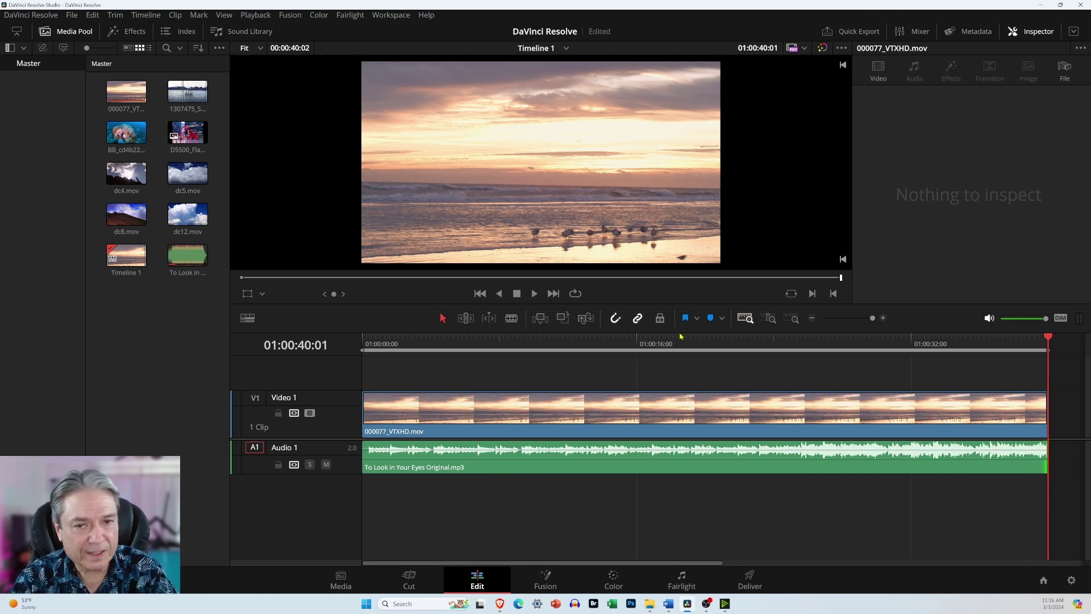